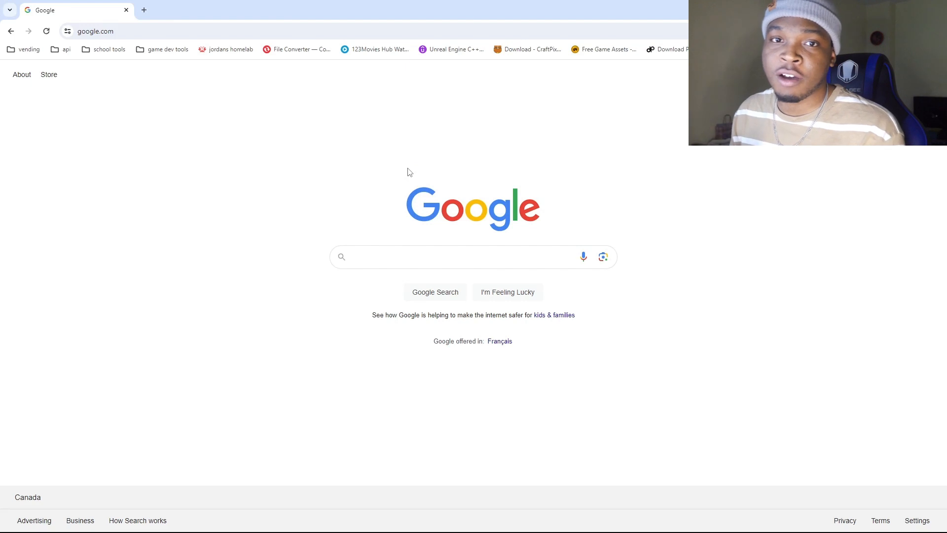
Load the NAS web interface at 192.168.2.164 and open QVPN Service from its desktop.
{"action": "left_click", "coordinate": [219, 31]}
{"action": "type", "text": "192.168.2.164"}
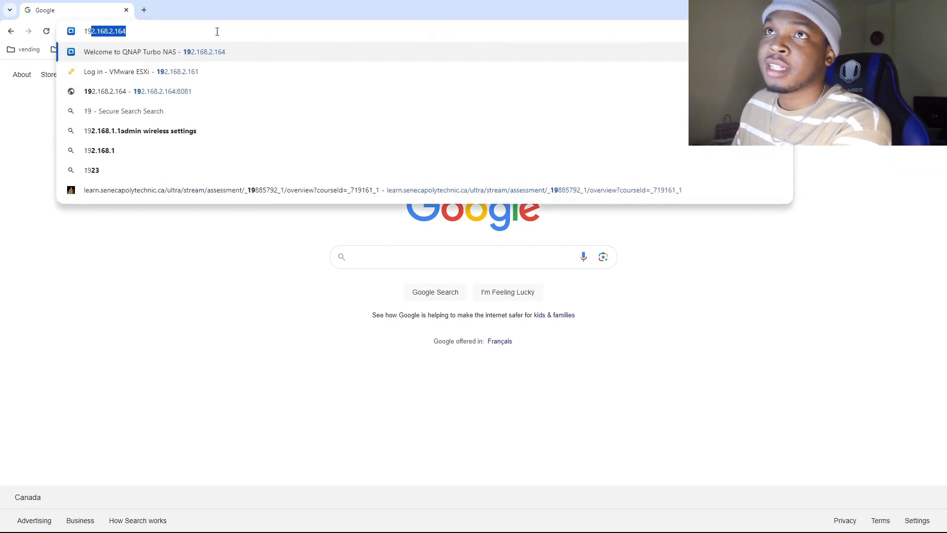
{"action": "key", "text": "Right"}
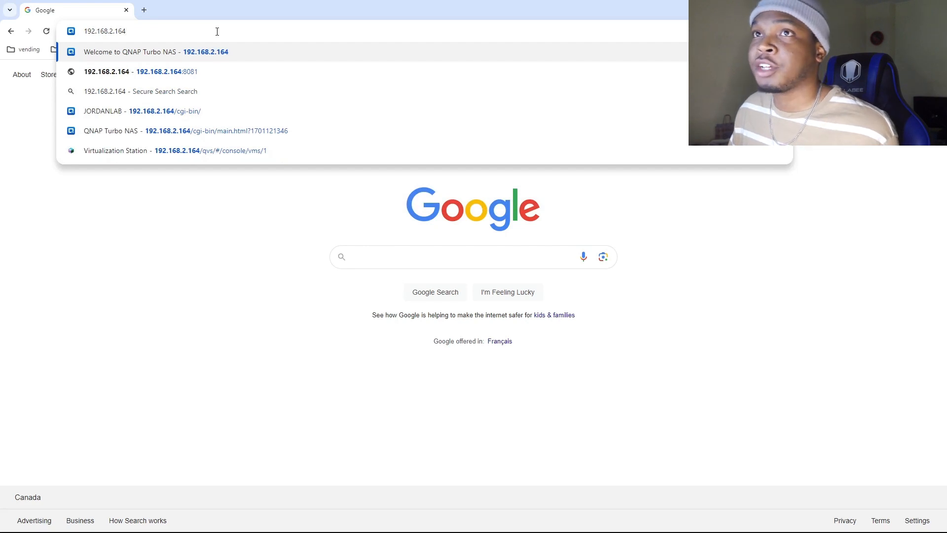
{"action": "key", "text": "Return"}
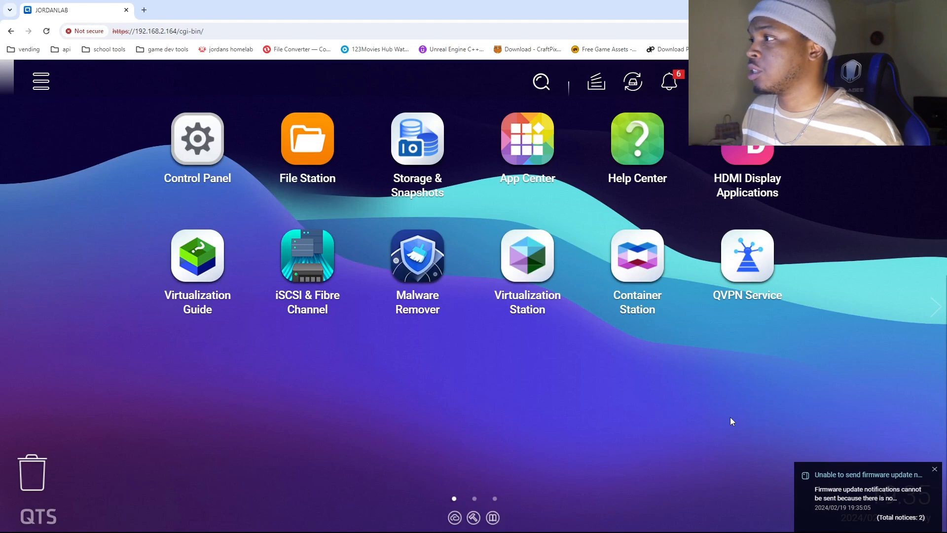
{"action": "left_click", "coordinate": [757, 259]}
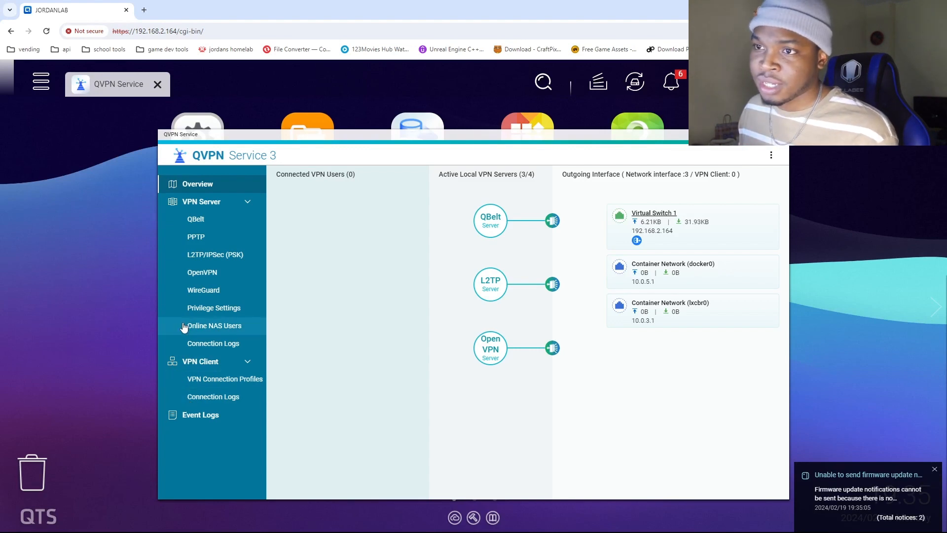
Review the QBelt, OpenVPN and WireGuard server settings, returning to QBelt and its recommended QVPN application.
{"action": "left_click", "coordinate": [206, 223]}
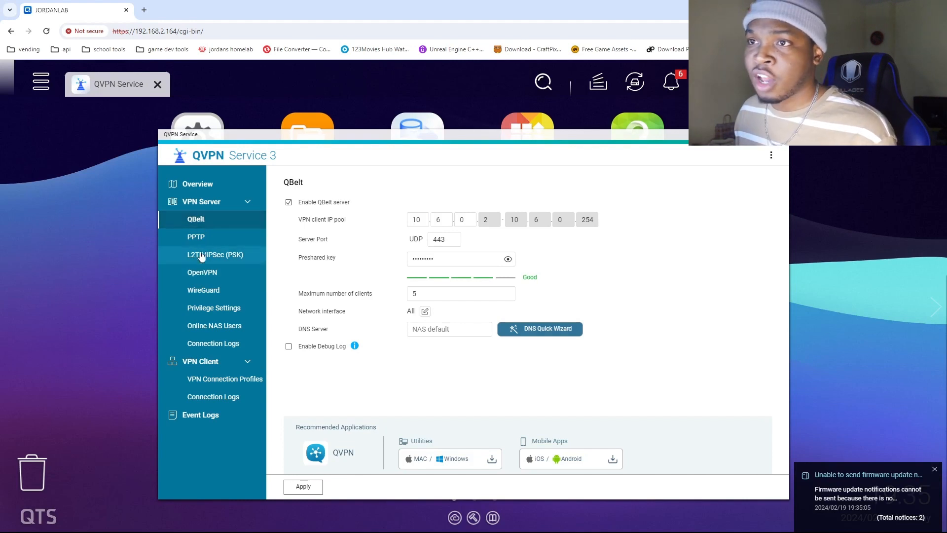
{"action": "left_click", "coordinate": [203, 273]}
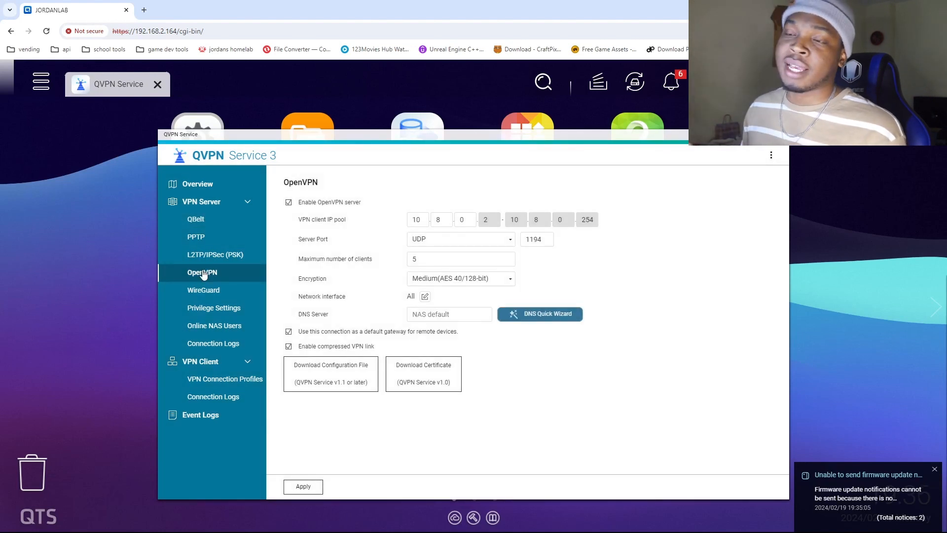
{"action": "left_click", "coordinate": [201, 294]}
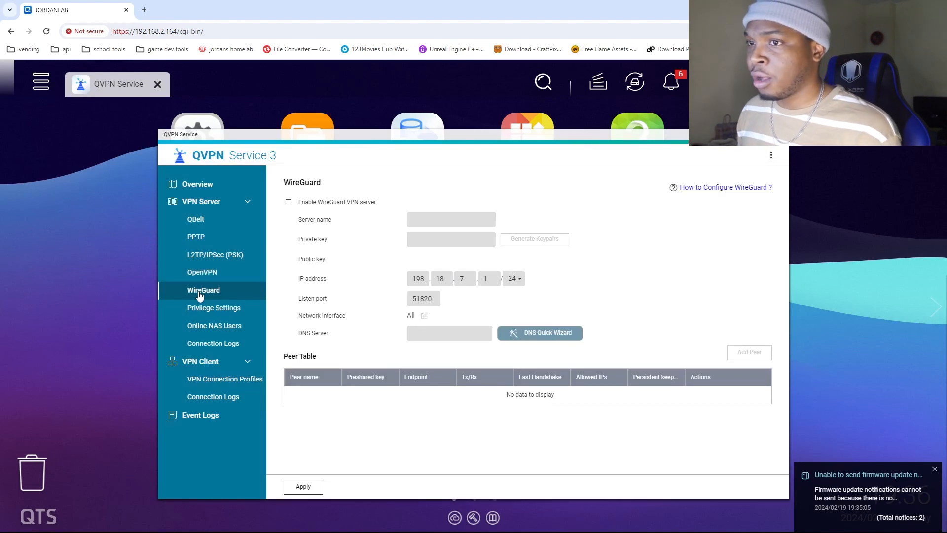
{"action": "left_click", "coordinate": [212, 220]}
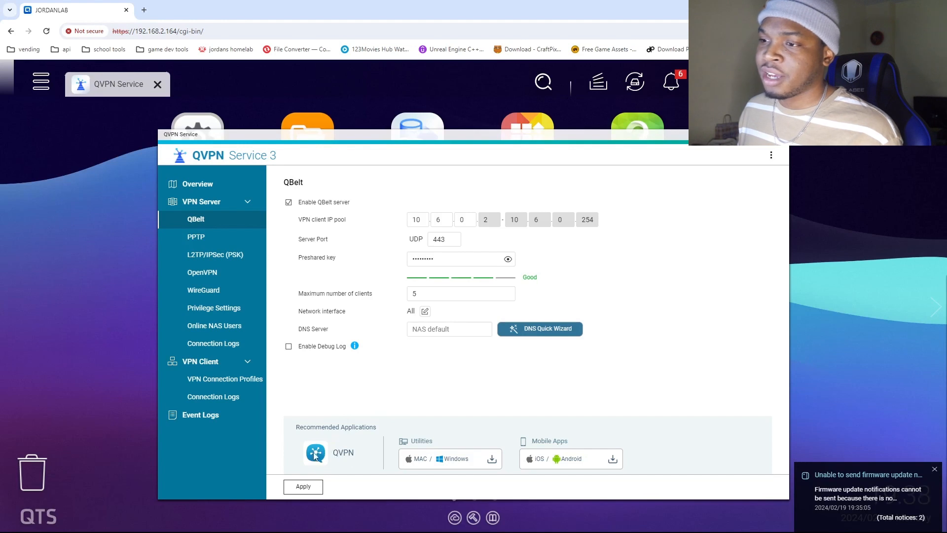
{"action": "left_click_drag", "start_coordinate": [332, 458], "coordinate": [349, 453]}
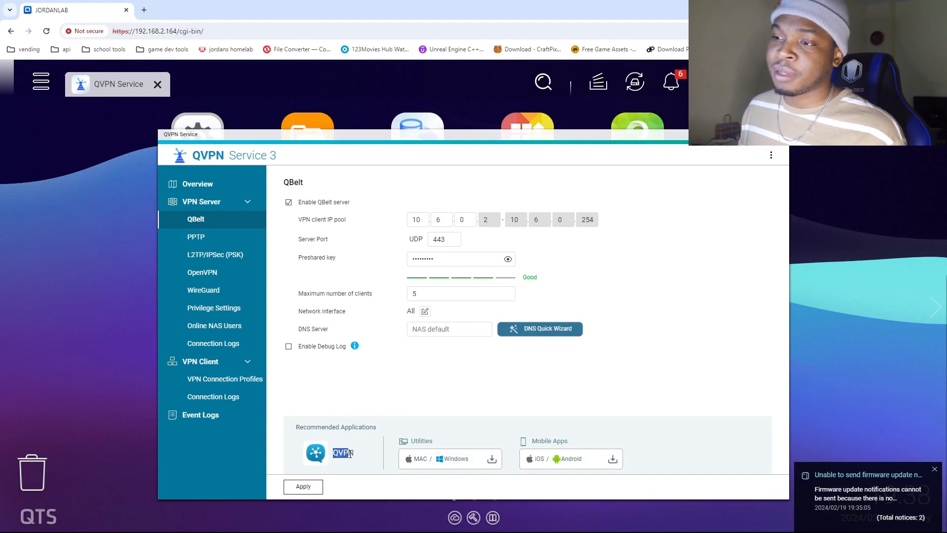
{"action": "left_click", "coordinate": [365, 457]}
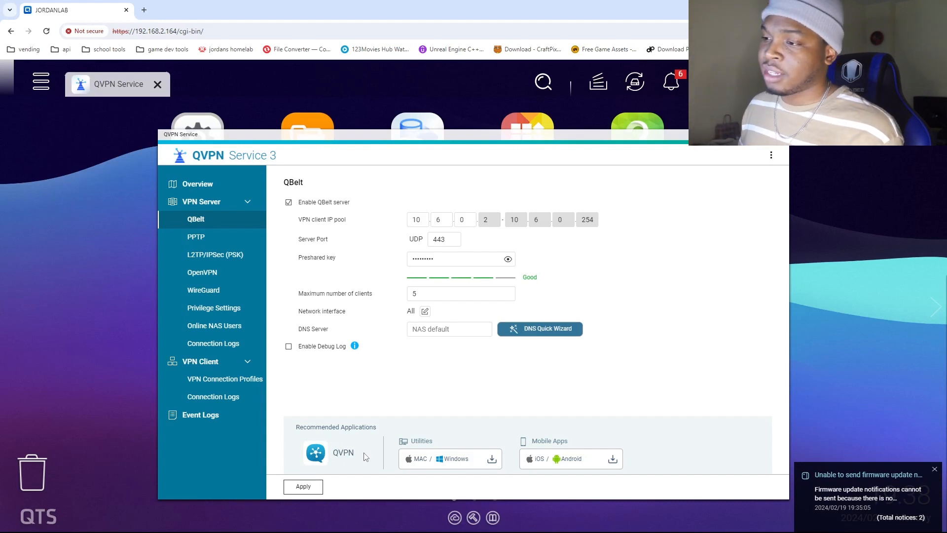
Open QBelt's recommended Mac/Windows utility page, request the Windows download of QVPN Device Client and cancel saving it.
{"action": "left_click", "coordinate": [450, 463]}
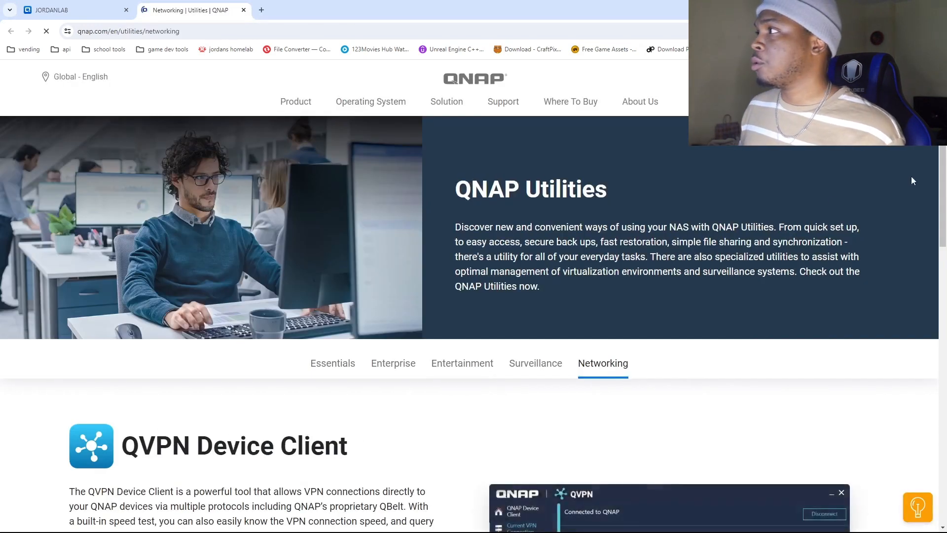
{"action": "scroll", "coordinate": [942, 168], "scroll_direction": "down", "scroll_amount": 6}
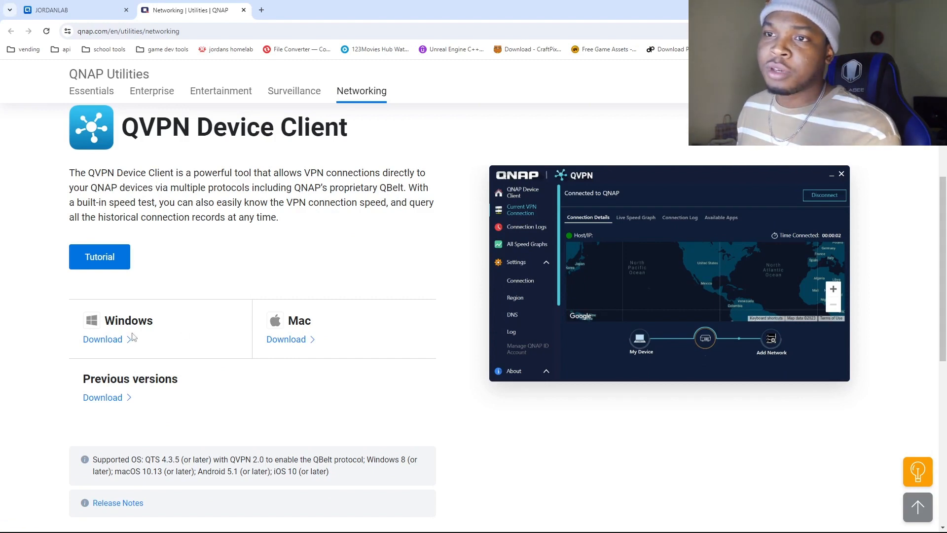
{"action": "left_click", "coordinate": [118, 343]}
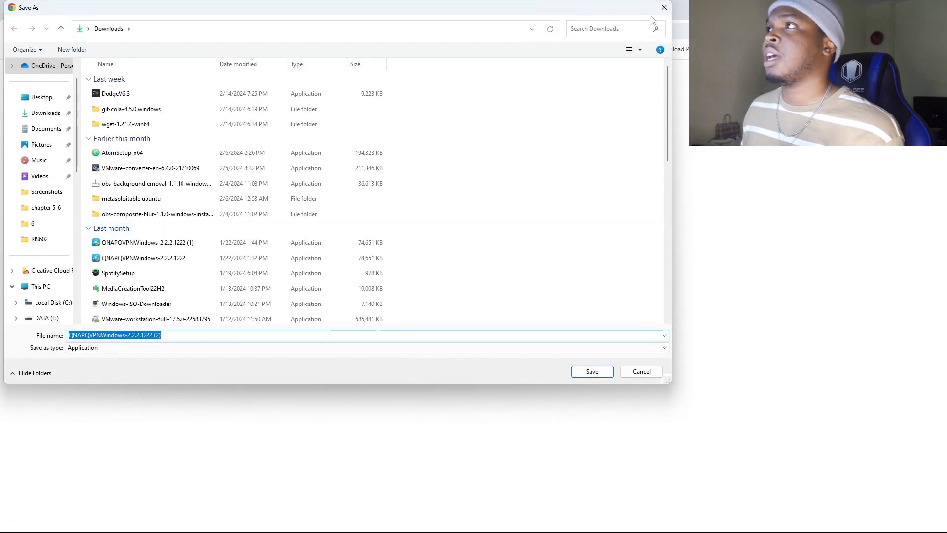
{"action": "left_click", "coordinate": [664, 8]}
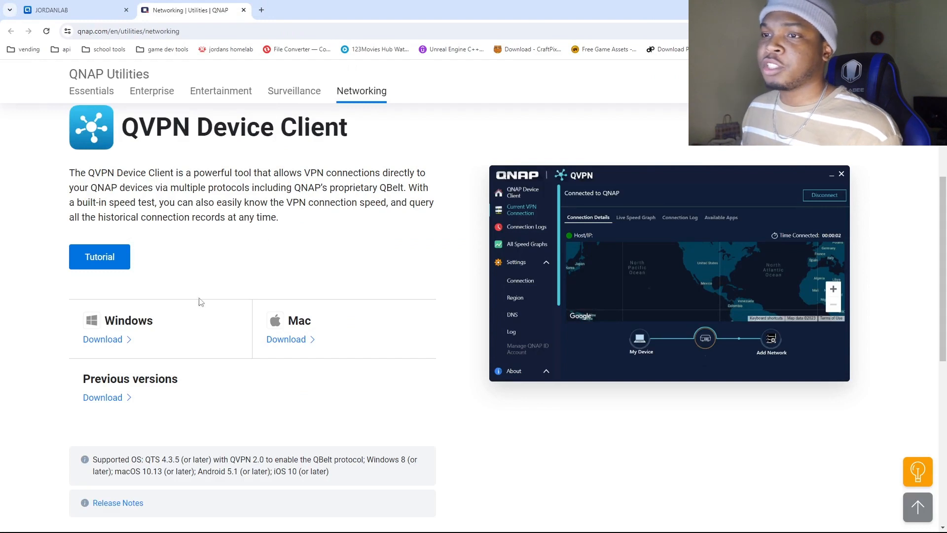
Switch to QVPN Client, begin adding a VPN profile manually with device type NAS, and enlarge the window to show the whole form.
{"action": "mouse_move", "coordinate": [431, 524]}
{"action": "mouse_move", "coordinate": [535, 525]}
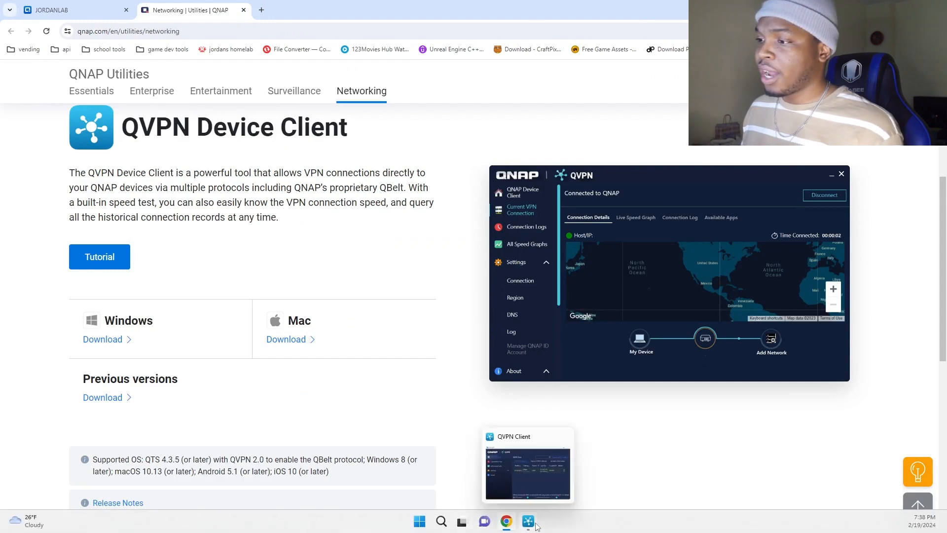
{"action": "left_click", "coordinate": [536, 525]}
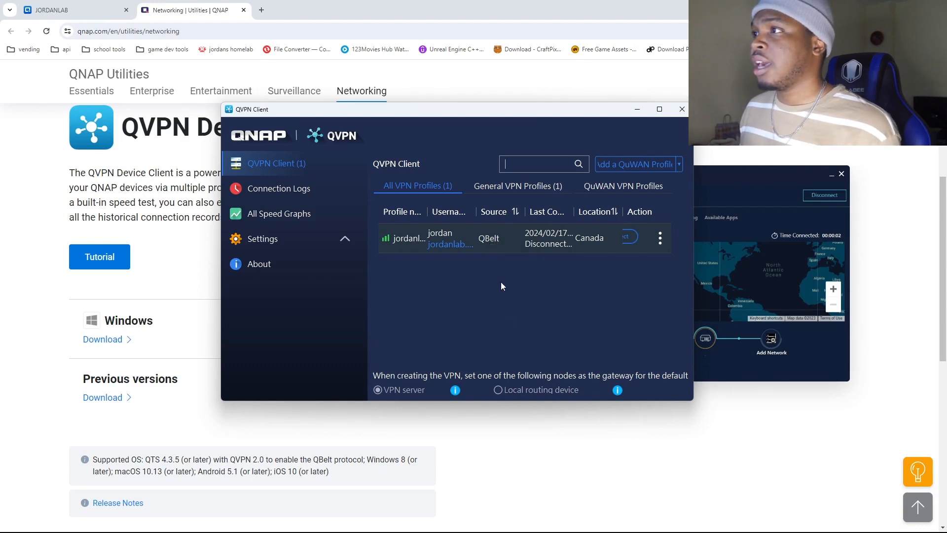
{"action": "left_click", "coordinate": [679, 163]}
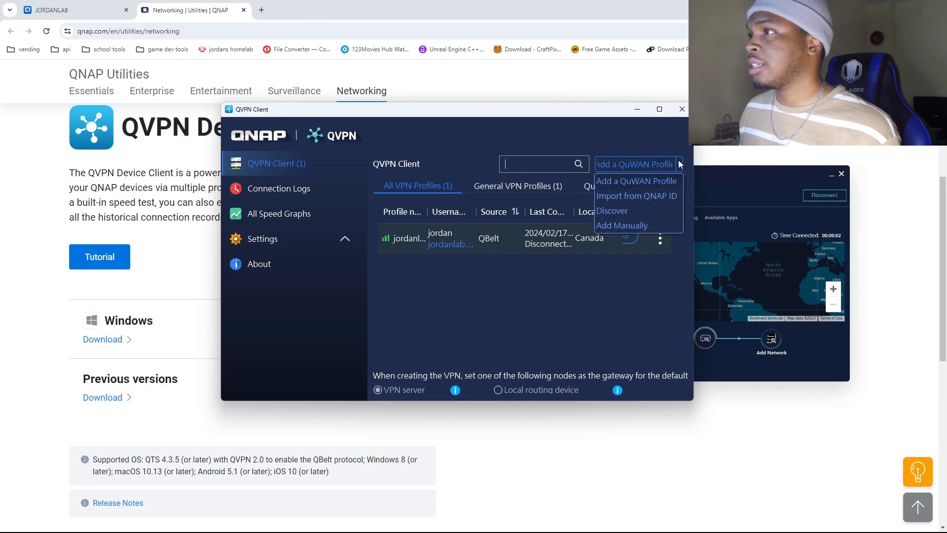
{"action": "left_click", "coordinate": [618, 222]}
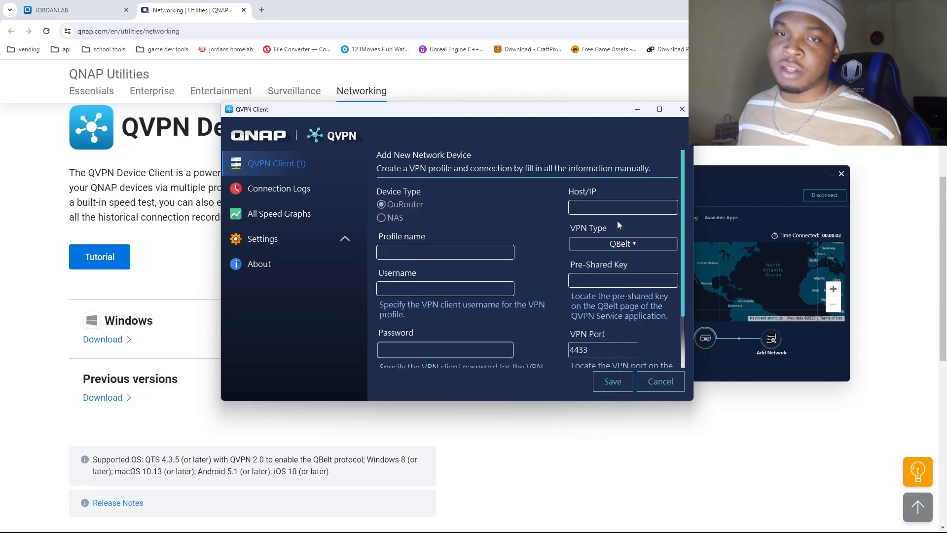
{"action": "left_click", "coordinate": [392, 216]}
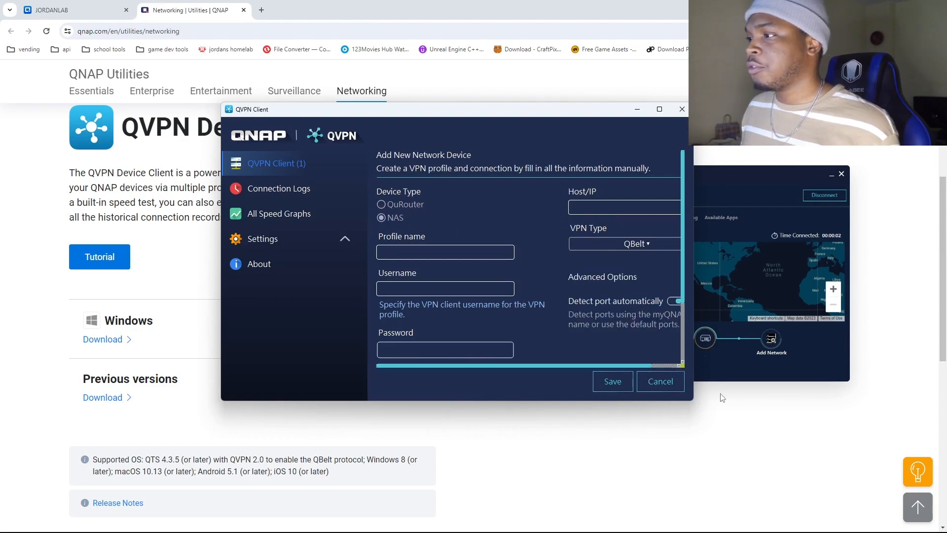
{"action": "left_click_drag", "start_coordinate": [690, 401], "coordinate": [836, 489]}
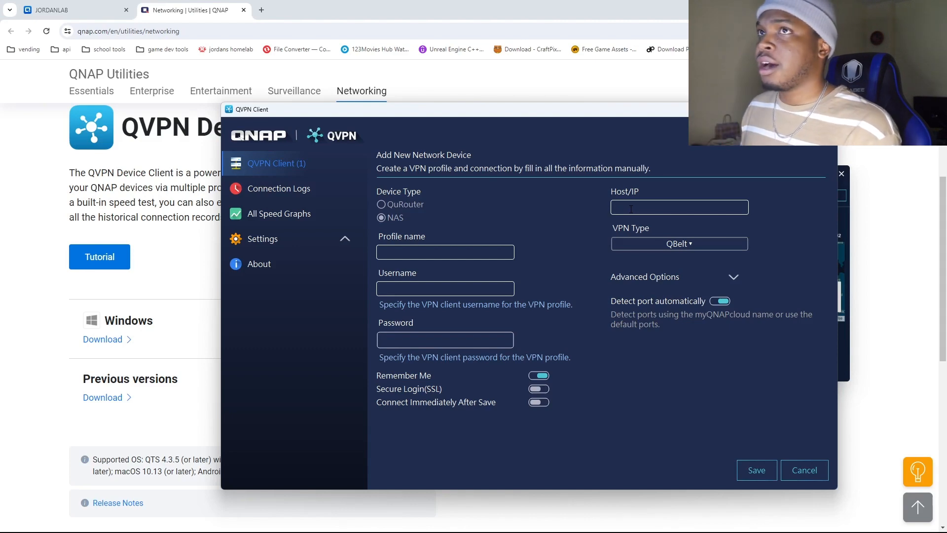
Search the NAS for "cloud", open myQNAPcloud Link and copy the NAS's myqnapcloud.com address from the DDNS page.
{"action": "left_click", "coordinate": [104, 14]}
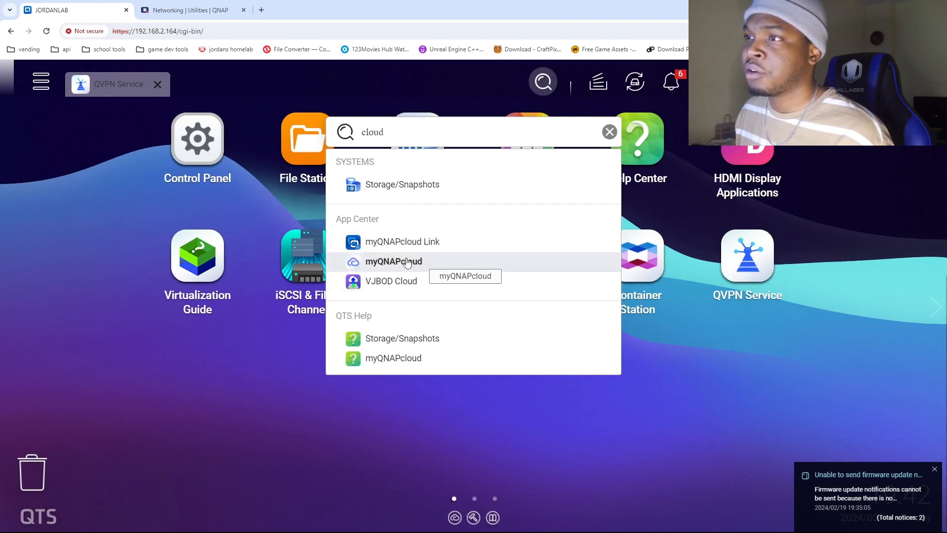
{"action": "left_click", "coordinate": [357, 245]}
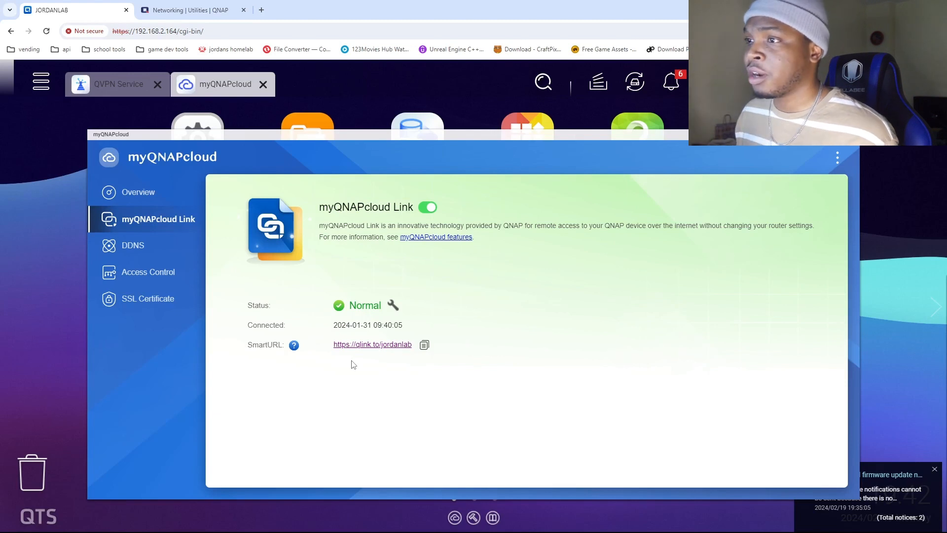
{"action": "left_click", "coordinate": [127, 249]}
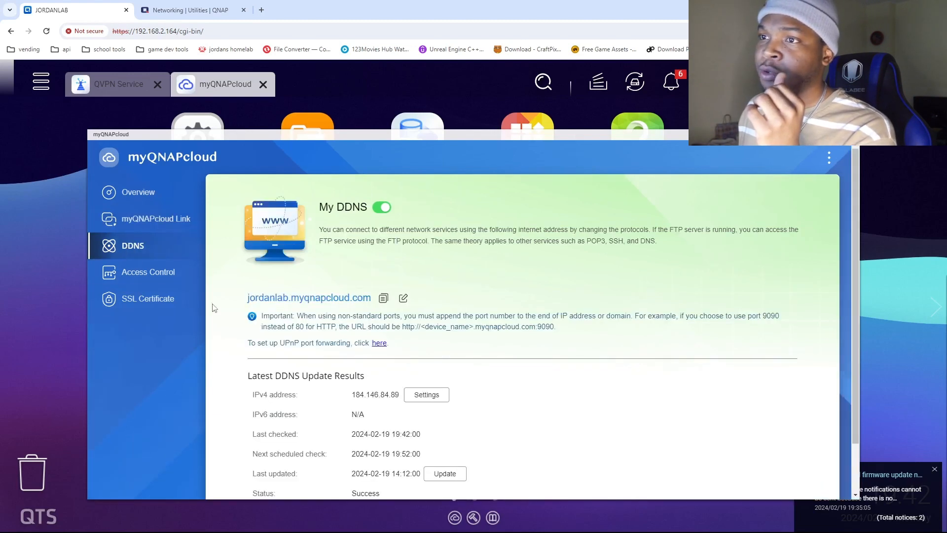
{"action": "left_click_drag", "start_coordinate": [247, 297], "coordinate": [375, 301]}
{"action": "key", "text": "ctrl+c"}
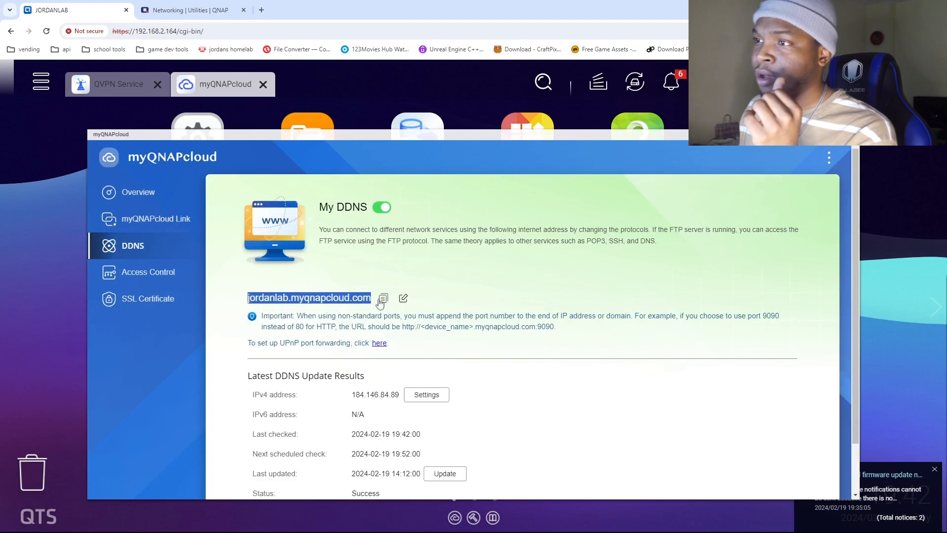
{"action": "left_click", "coordinate": [447, 301]}
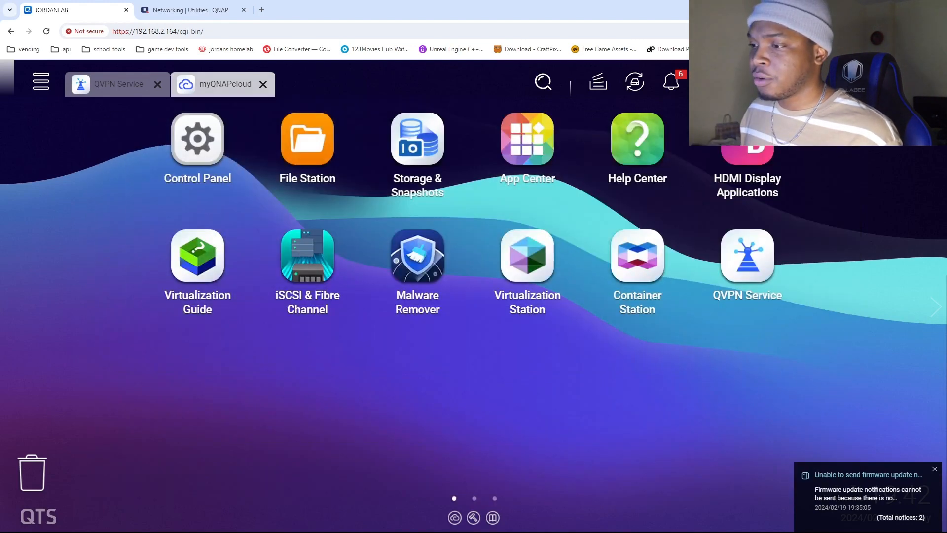
Back in QVPN Client, paste the copied DDNS address as the Host/IP and name the profile "test".
{"action": "left_click", "coordinate": [528, 521]}
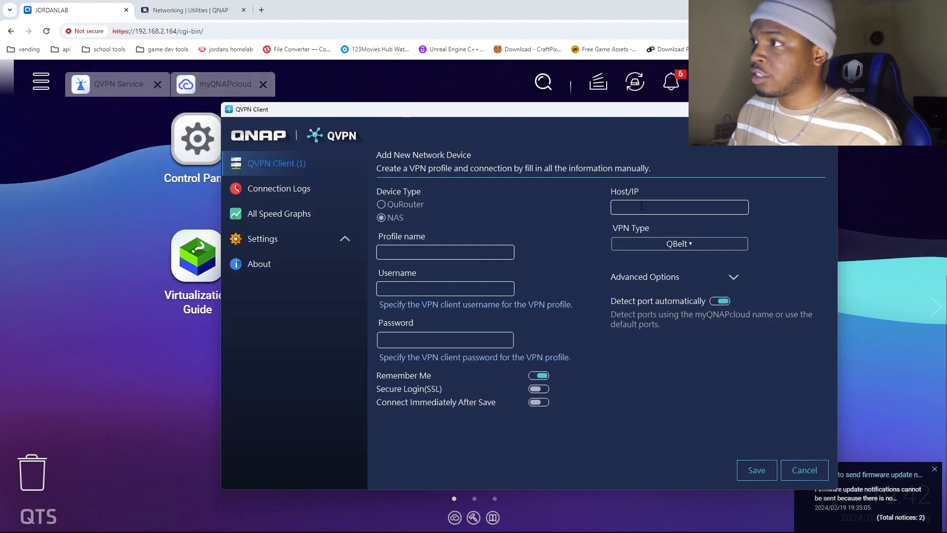
{"action": "key", "text": "ctrl+v"}
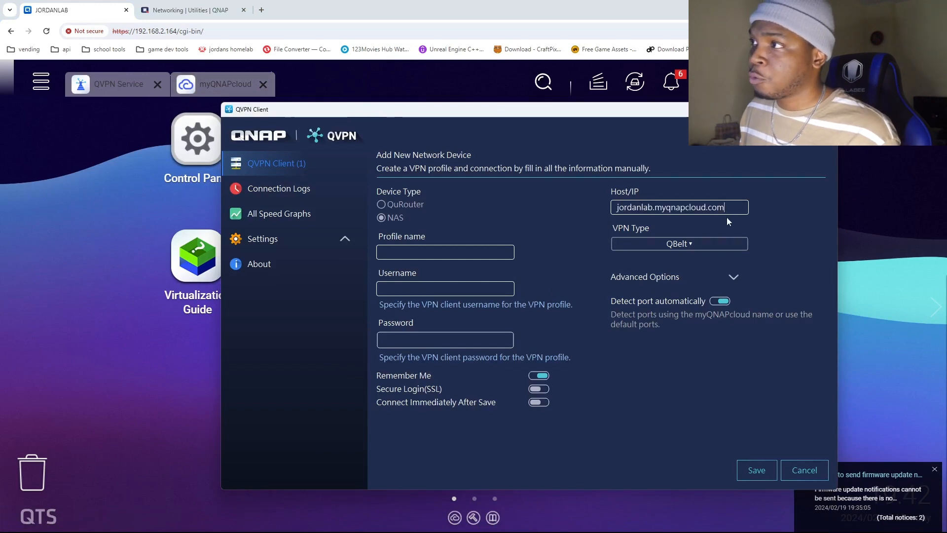
{"action": "left_click", "coordinate": [439, 248]}
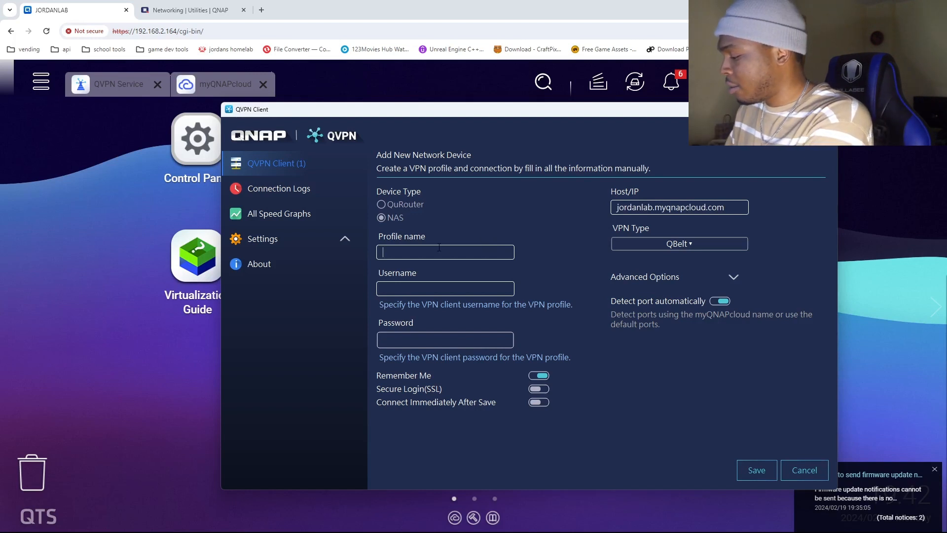
{"action": "type", "text": "test"}
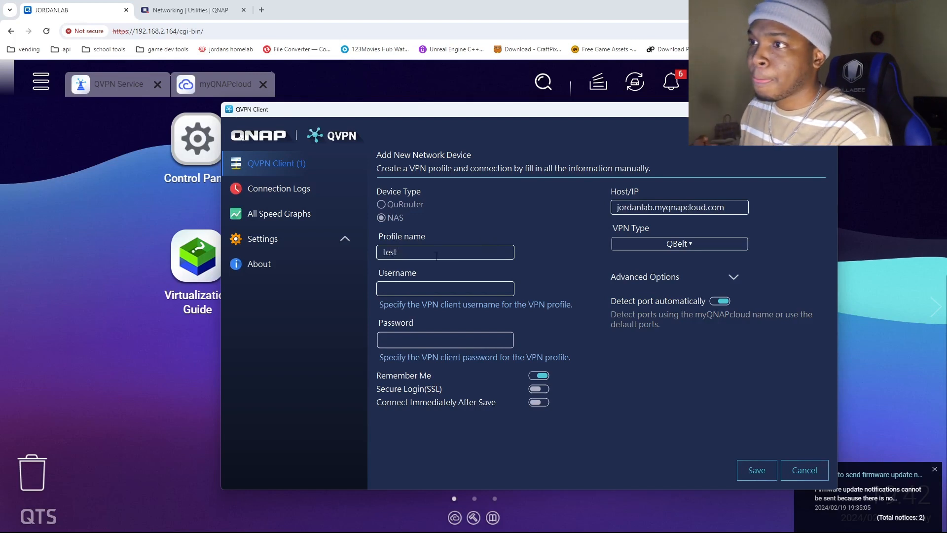
Enter the VPN client username and password for the profile, leaving the advanced options collapsed.
{"action": "left_click", "coordinate": [421, 290]}
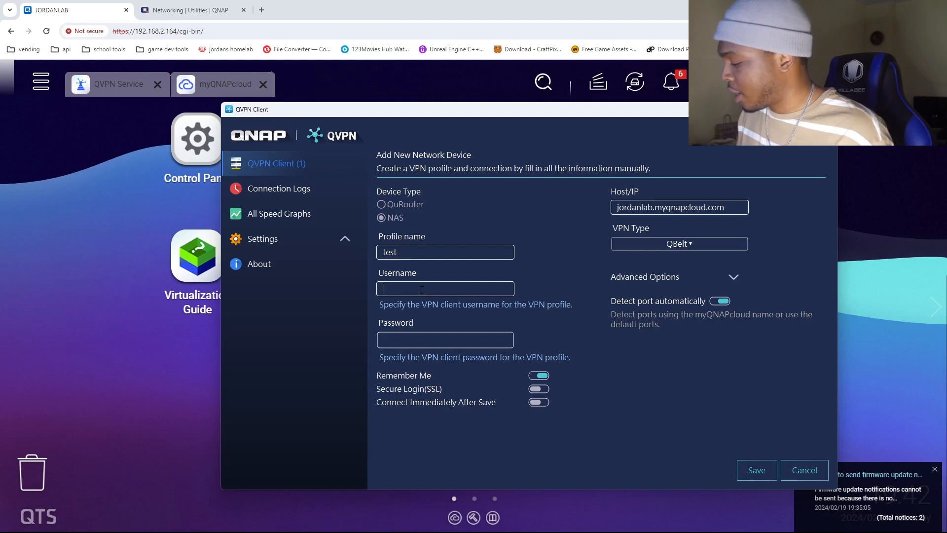
{"action": "type", "text": "jorda"}
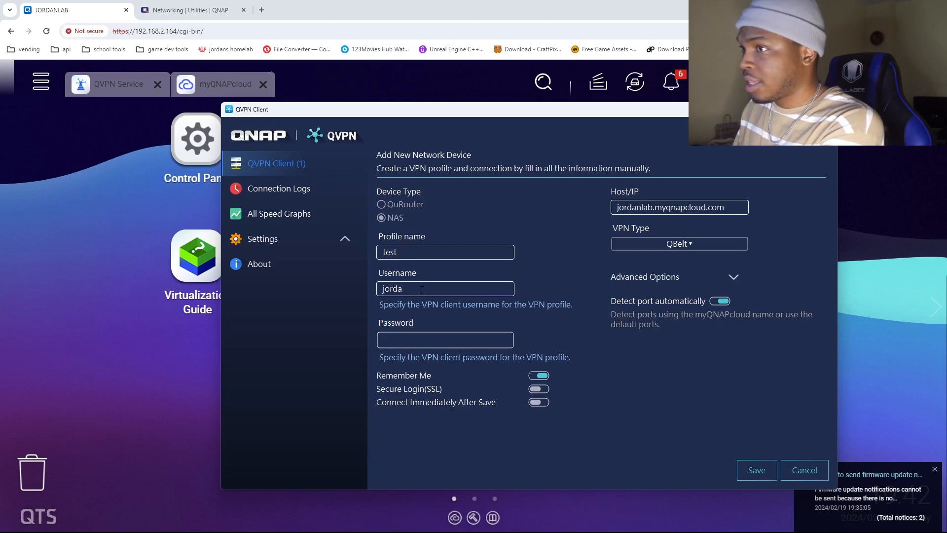
{"action": "type", "text": "n"}
{"action": "left_click", "coordinate": [417, 335]}
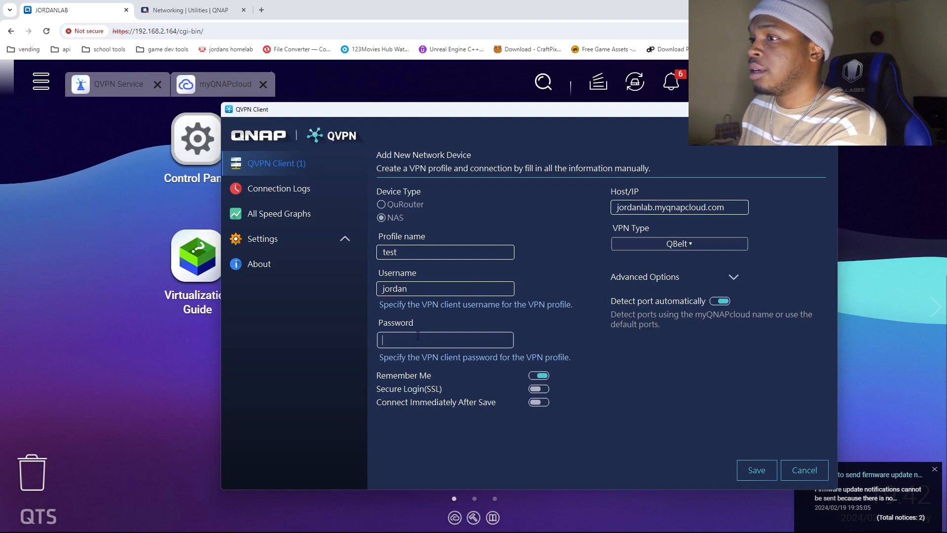
{"action": "type", "text": "•••••••••"}
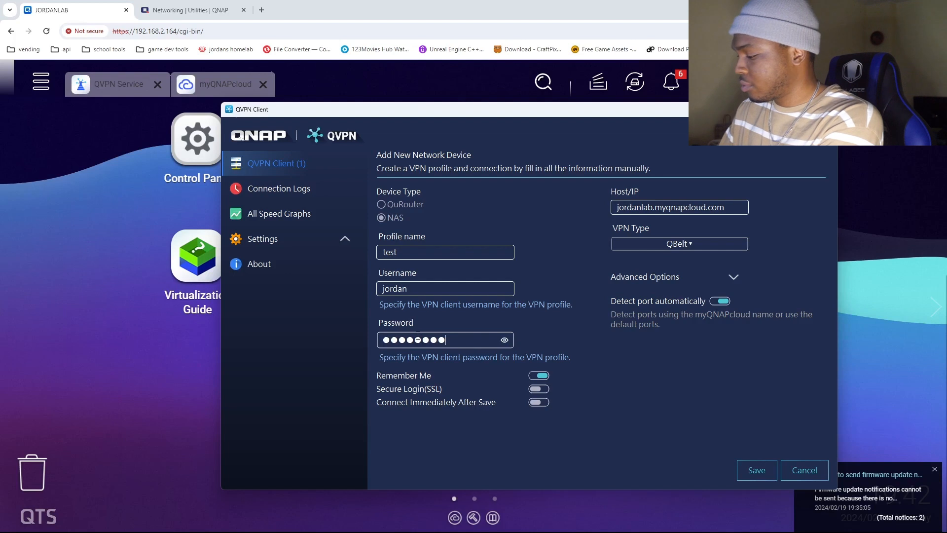
{"action": "type", "text": "•"}
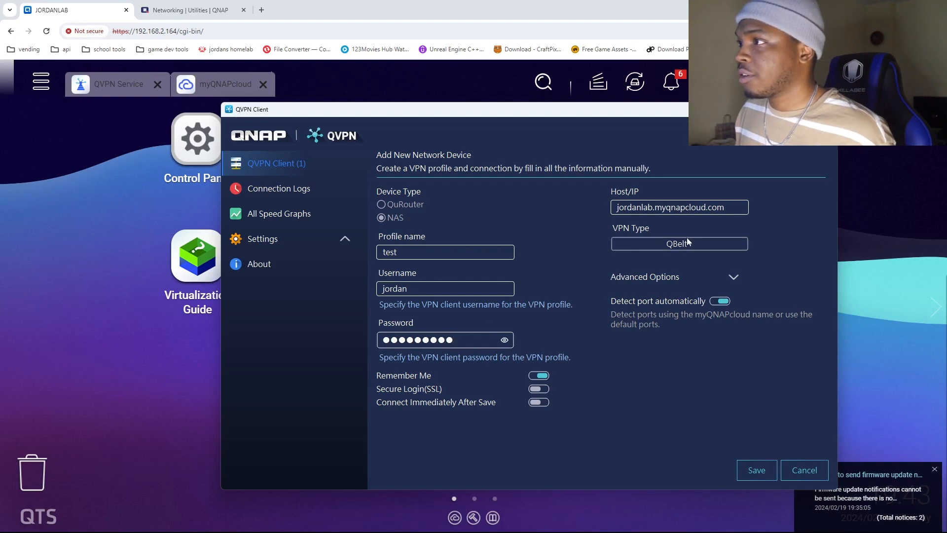
{"action": "left_click", "coordinate": [672, 278]}
{"action": "left_click", "coordinate": [671, 279]}
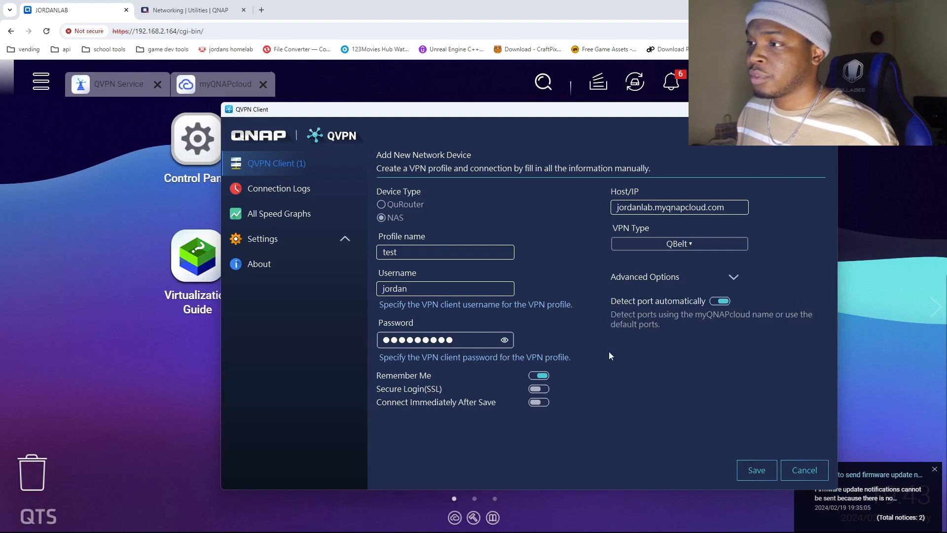
Try to save the "test" NAS profile and discard the new profile form.
{"action": "left_click", "coordinate": [746, 466]}
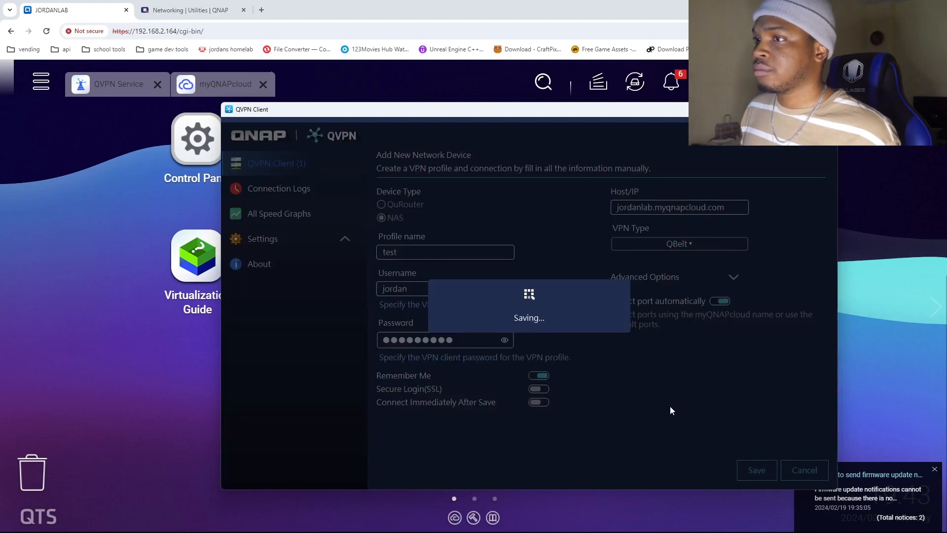
{"action": "left_click", "coordinate": [592, 323]}
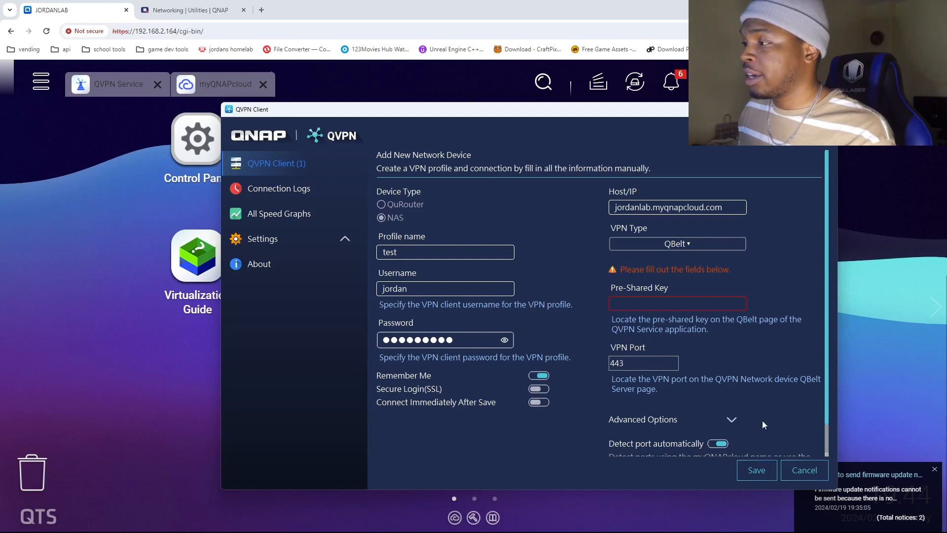
{"action": "left_click", "coordinate": [805, 469]}
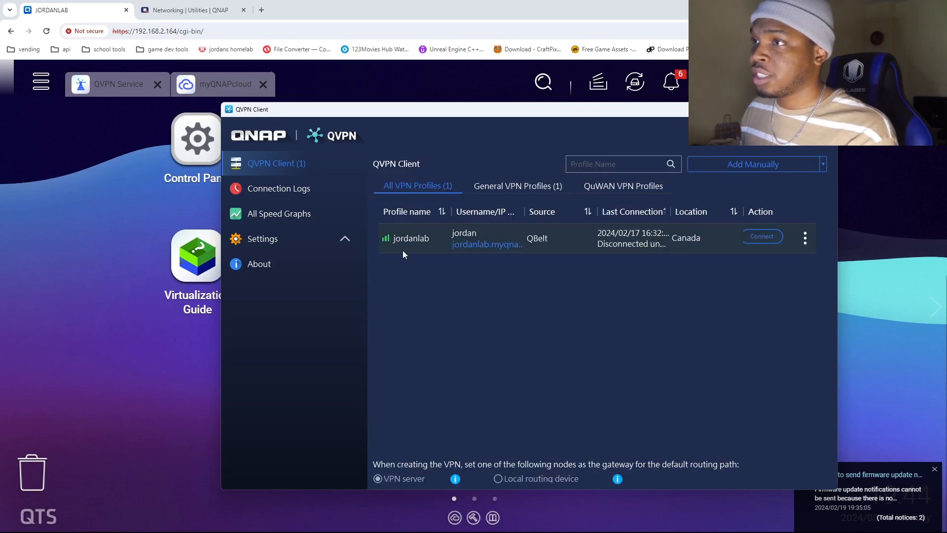
Open the existing QBelt profile in the VPN profile list, connect to its NAS, and minimize the client window.
{"action": "left_click", "coordinate": [472, 235]}
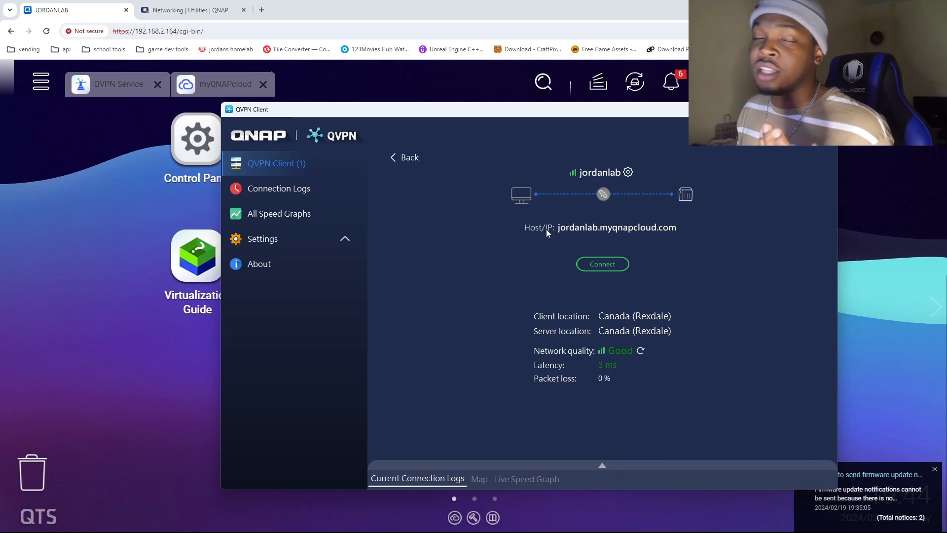
{"action": "left_click", "coordinate": [598, 263]}
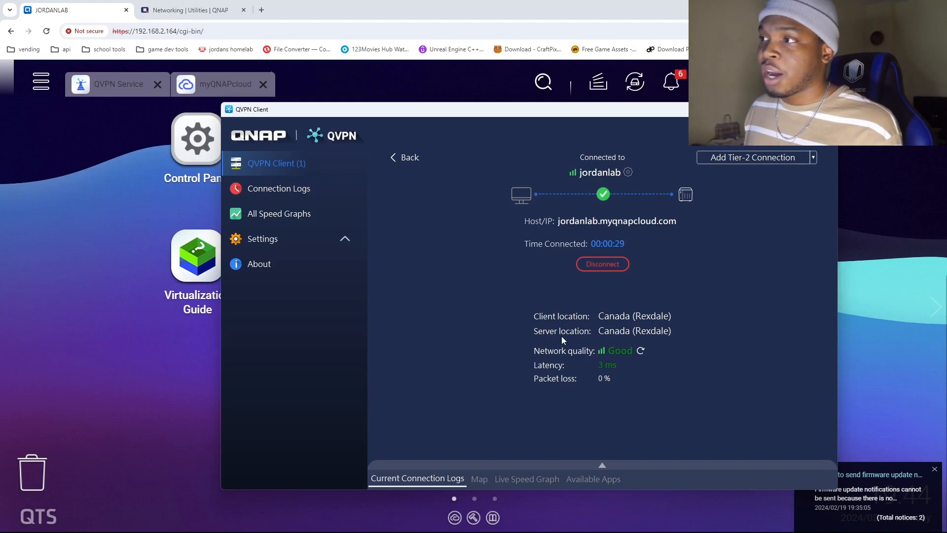
{"action": "left_click", "coordinate": [481, 469]}
{"action": "left_click", "coordinate": [780, 109]}
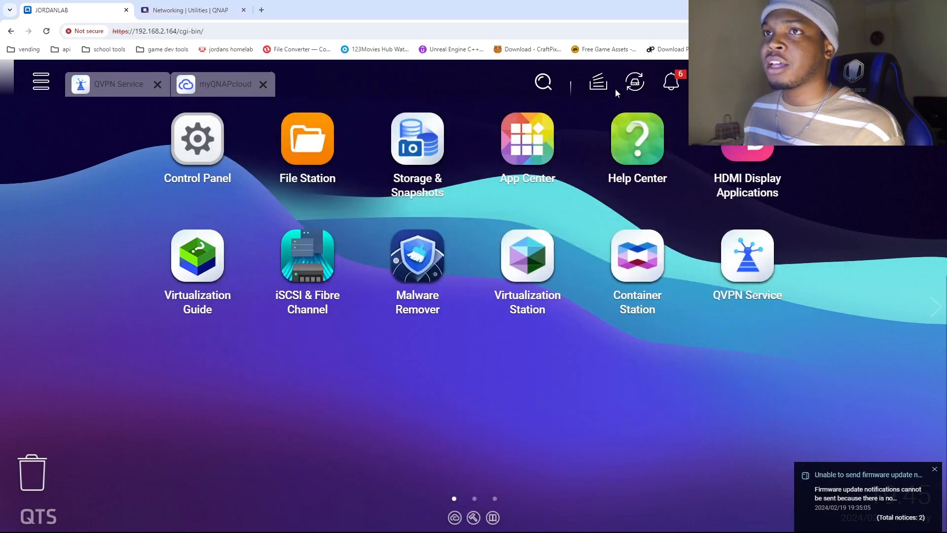
In the NAS's QVPN Service, examine the online users, connection logs, user privileges and QBelt server settings, and minimize the window.
{"action": "left_click", "coordinate": [101, 85]}
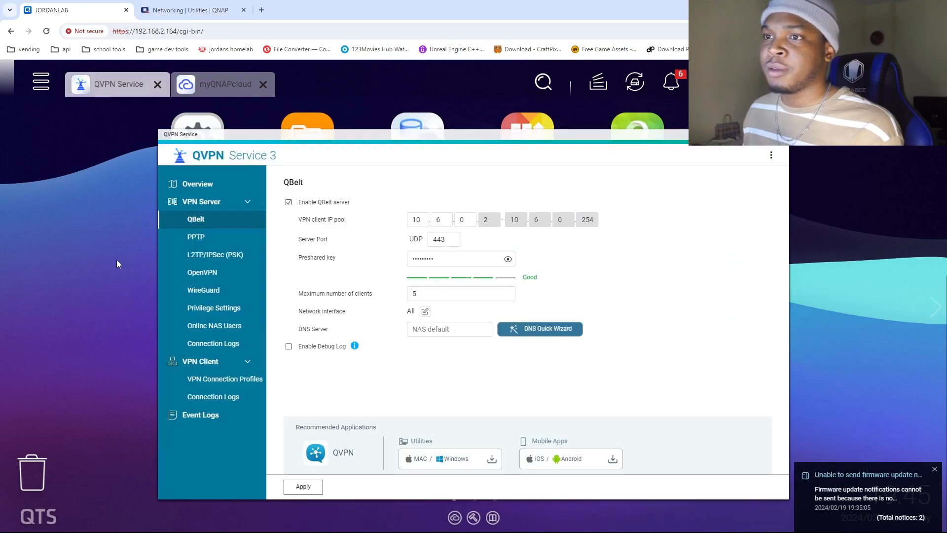
{"action": "left_click", "coordinate": [218, 330]}
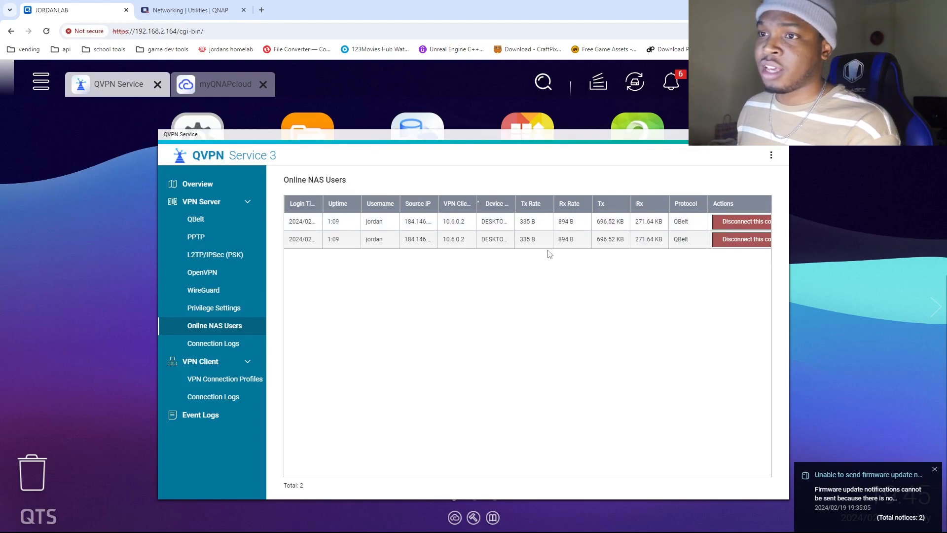
{"action": "left_click", "coordinate": [215, 346]}
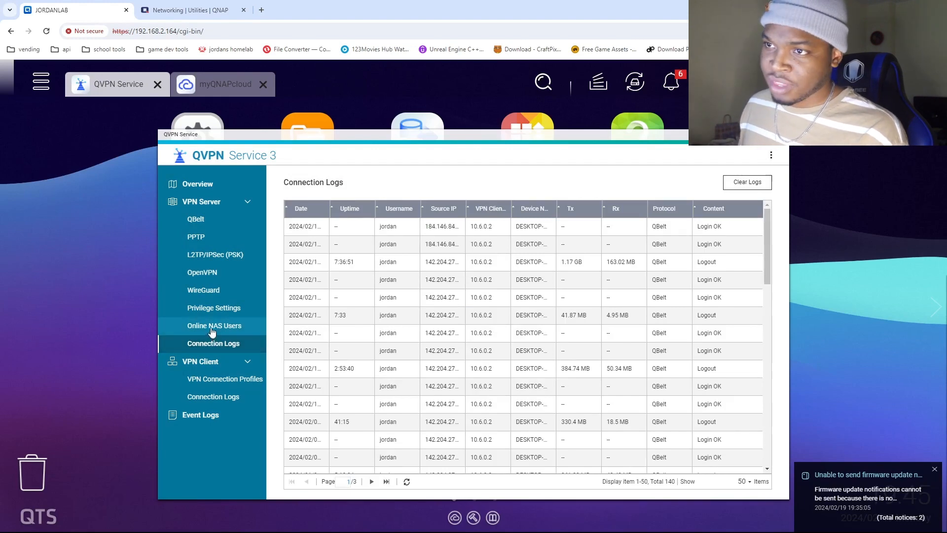
{"action": "left_click", "coordinate": [208, 311]}
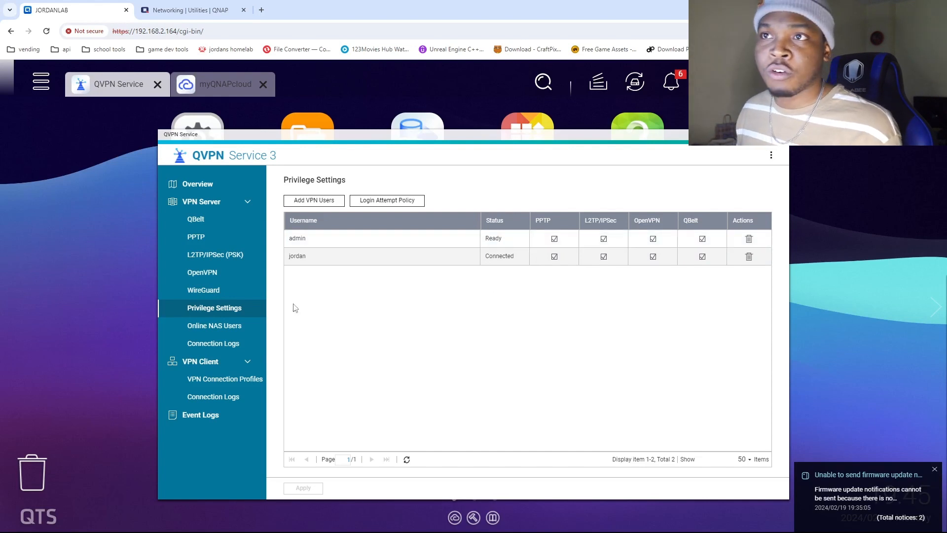
{"action": "left_click", "coordinate": [212, 219]}
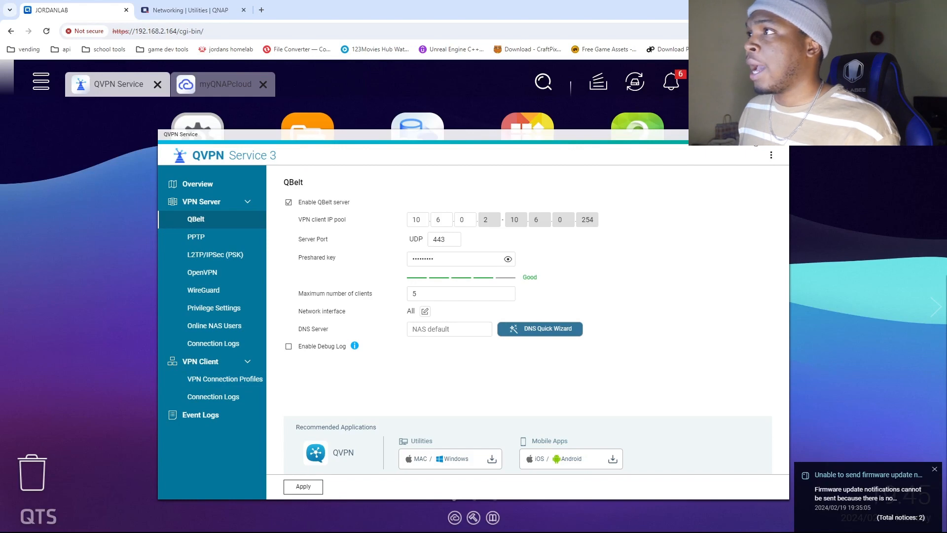
{"action": "left_click", "coordinate": [753, 135]}
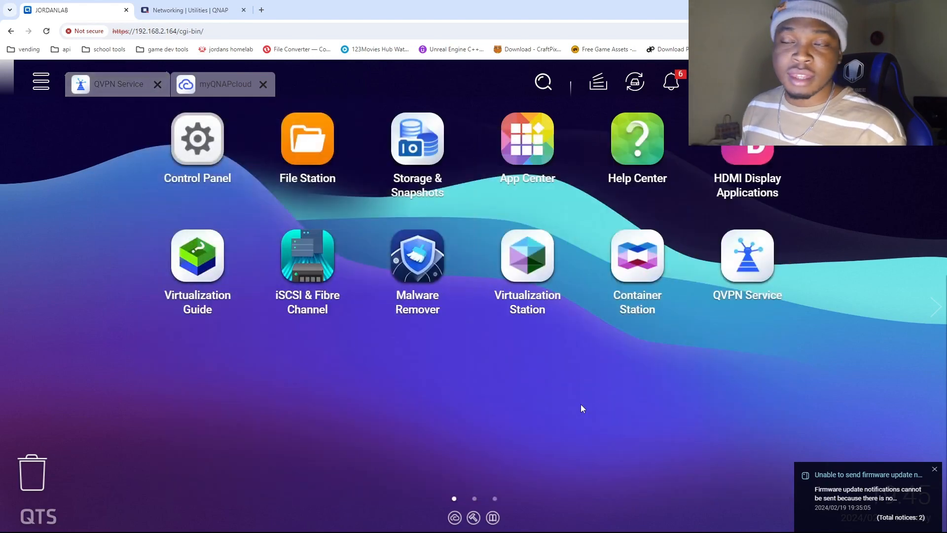